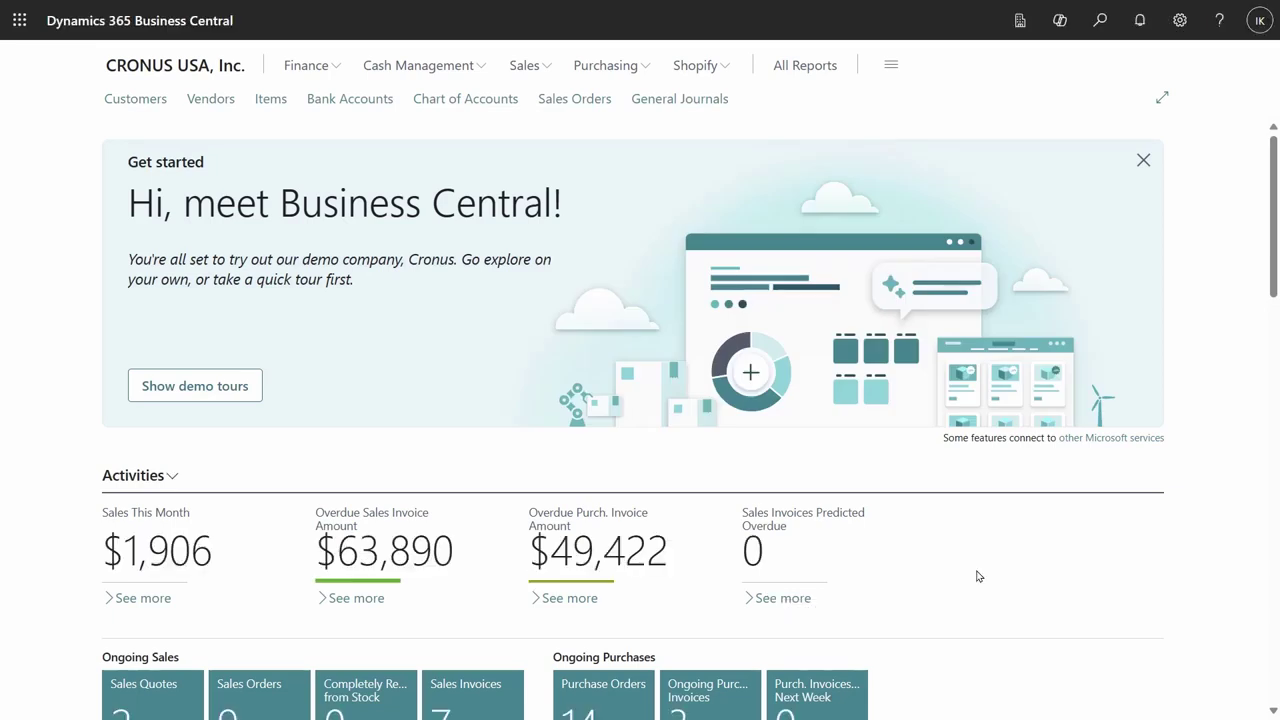
Open the Sales Orders list and examine its Copilot options, search and analysis mode, returning to the normal list view.
left_click(572, 100)
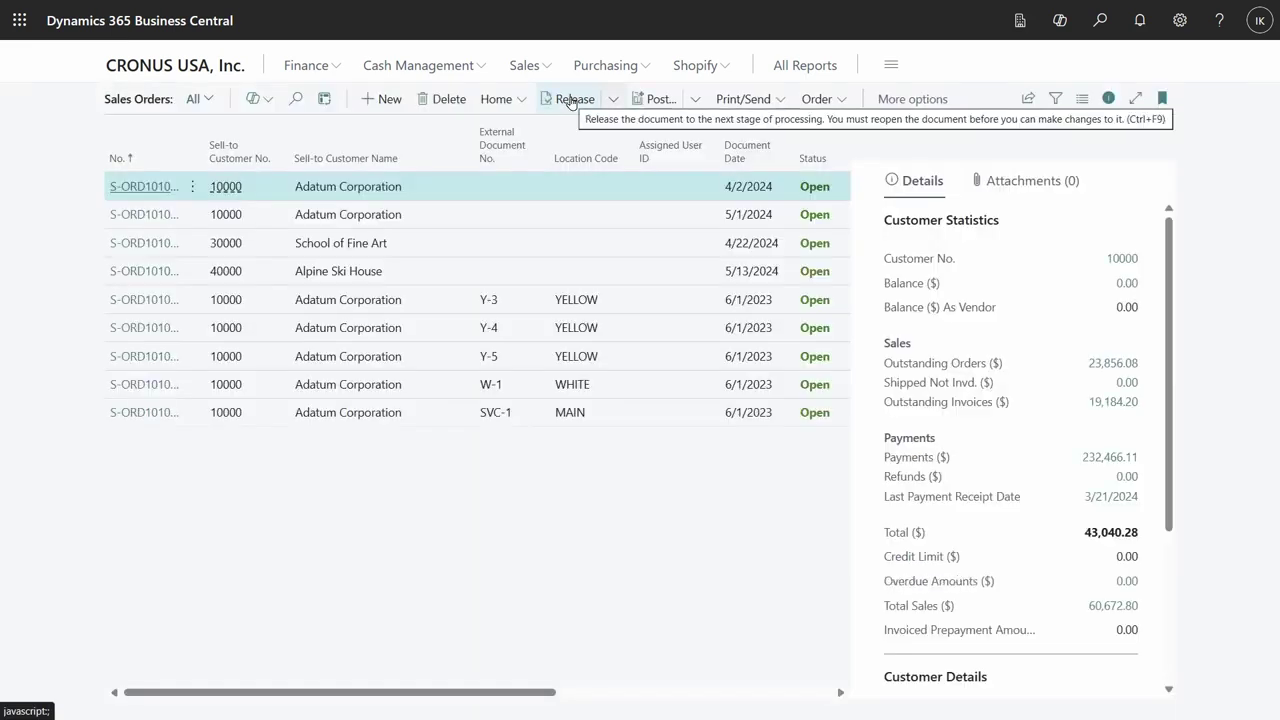
left_click(268, 101)
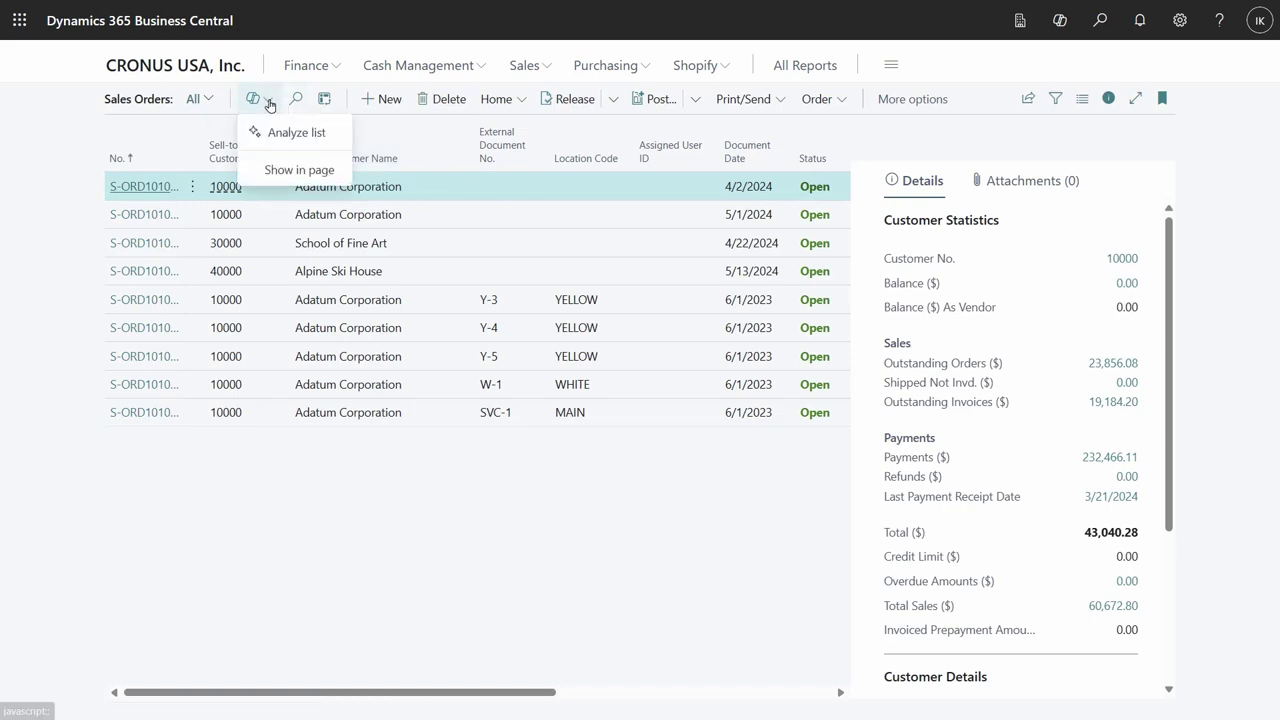
left_click(296, 101)
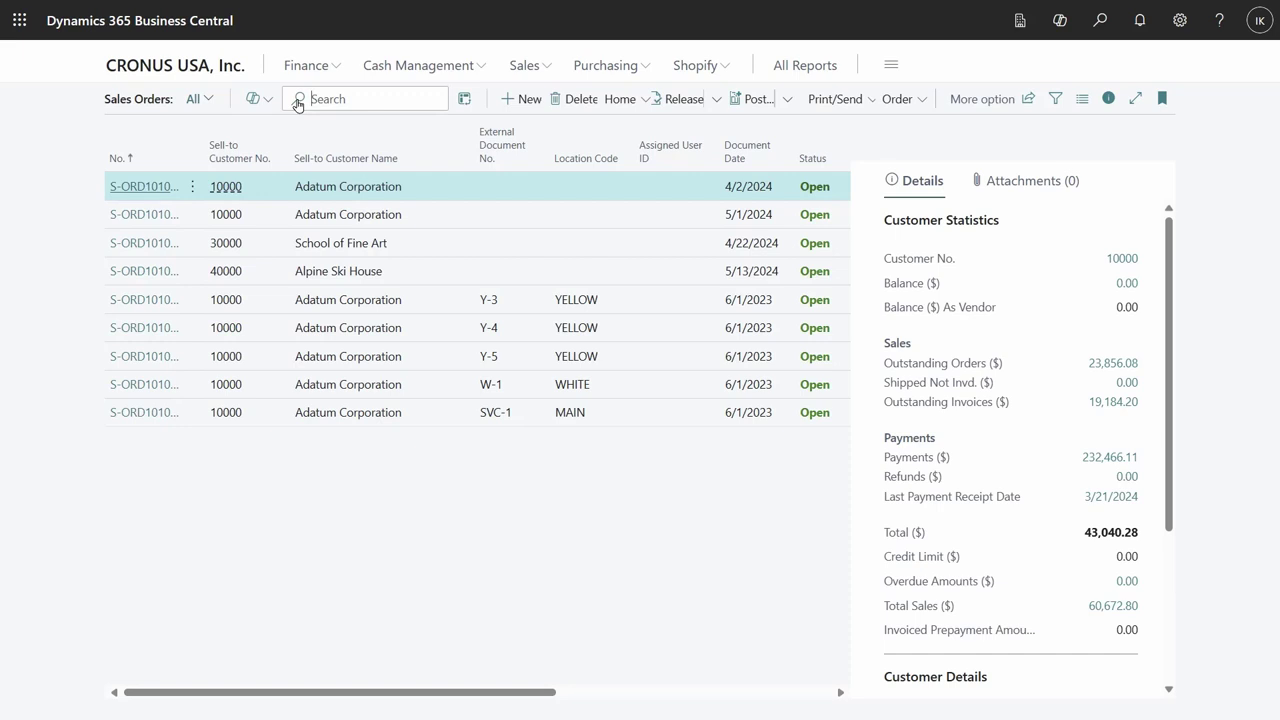
left_click(464, 98)
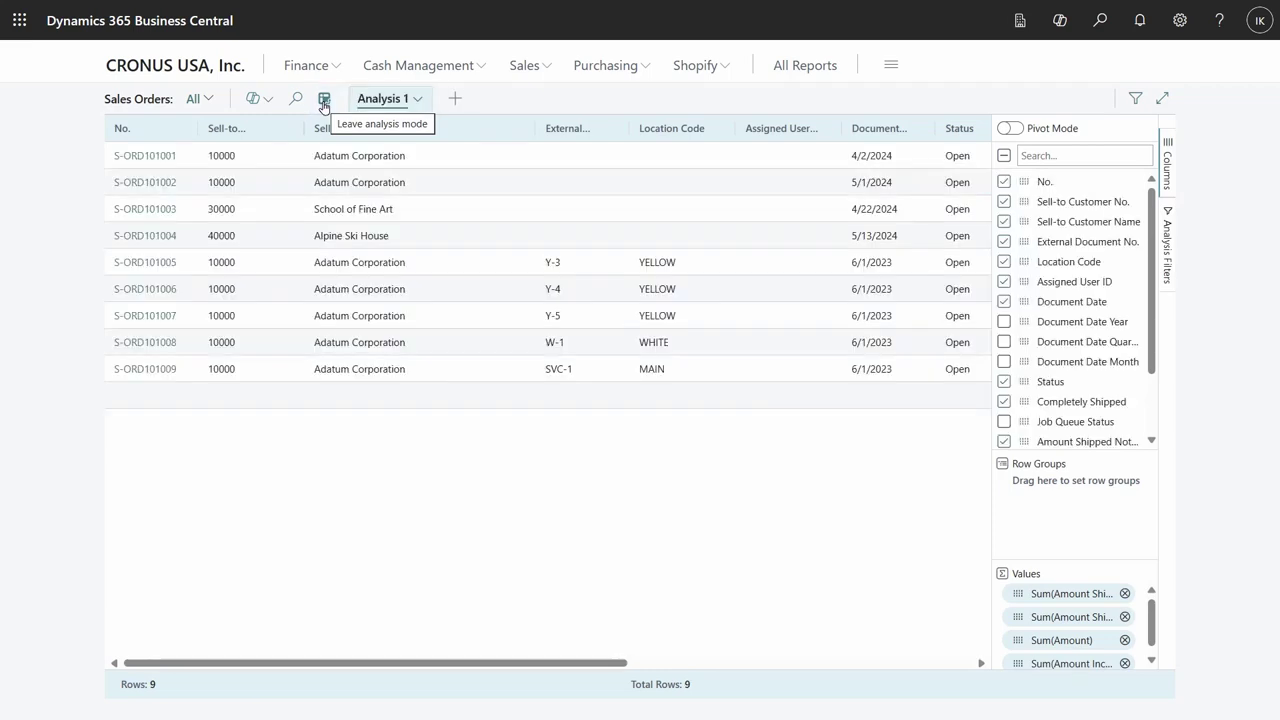
left_click(324, 104)
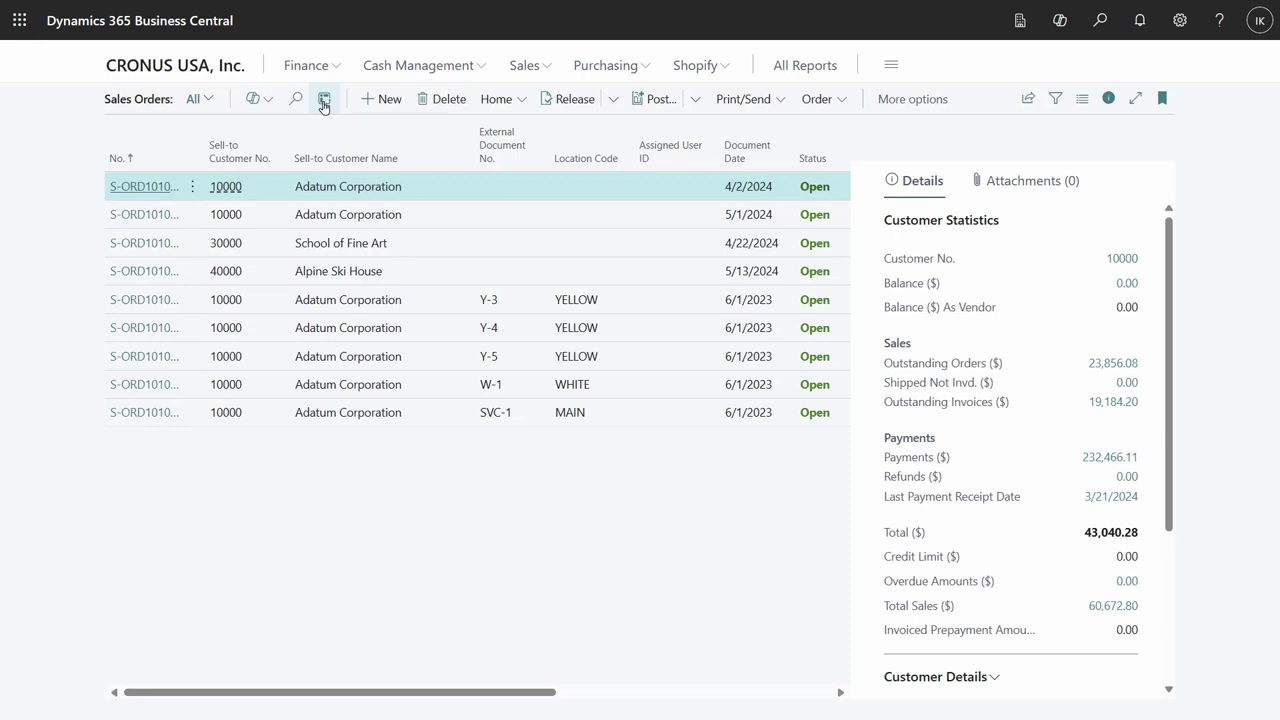
Find the User Settings page and open the listed user's settings for editing to examine the Legacy Action Bar option.
key("alt+q")
type("user settings")
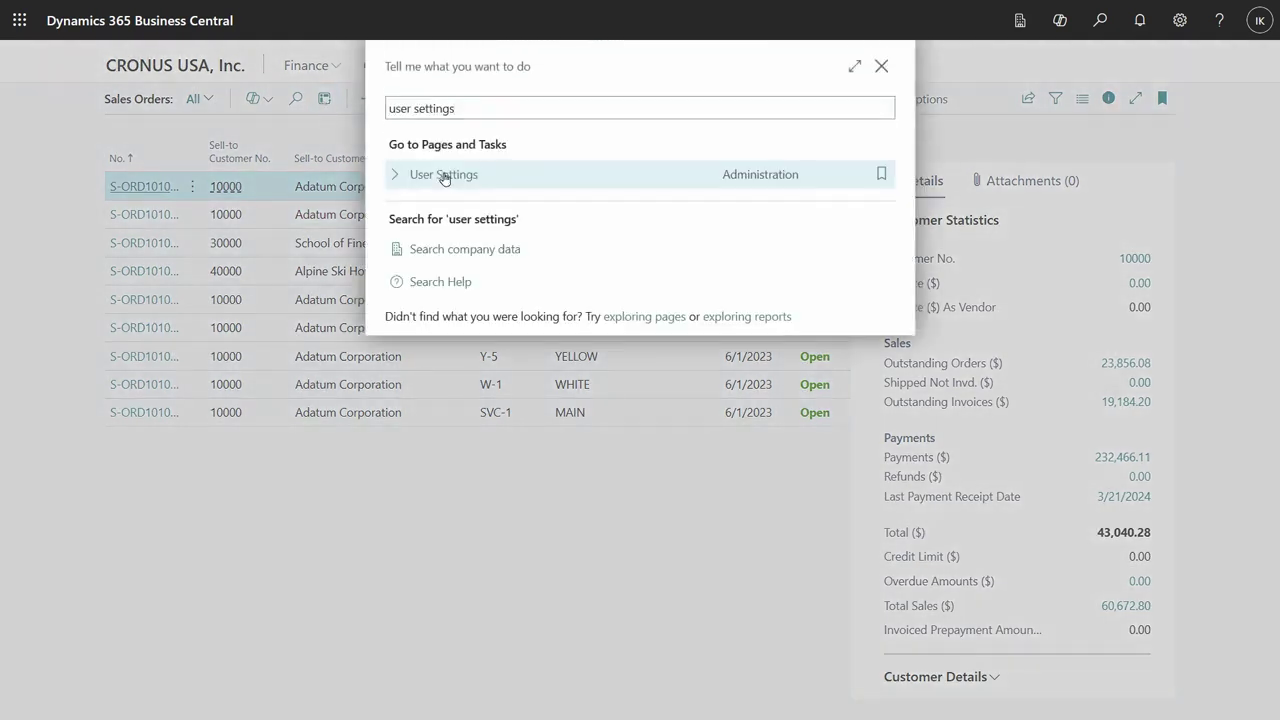
left_click(444, 176)
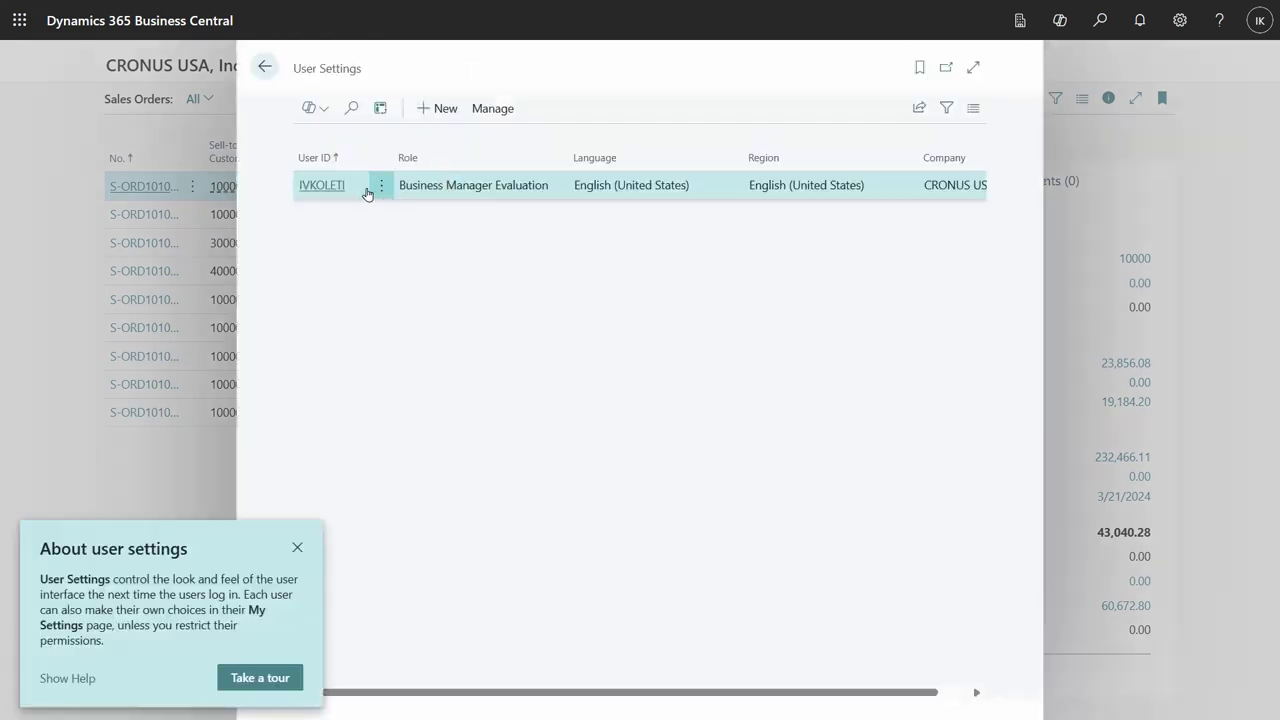
left_click(486, 110)
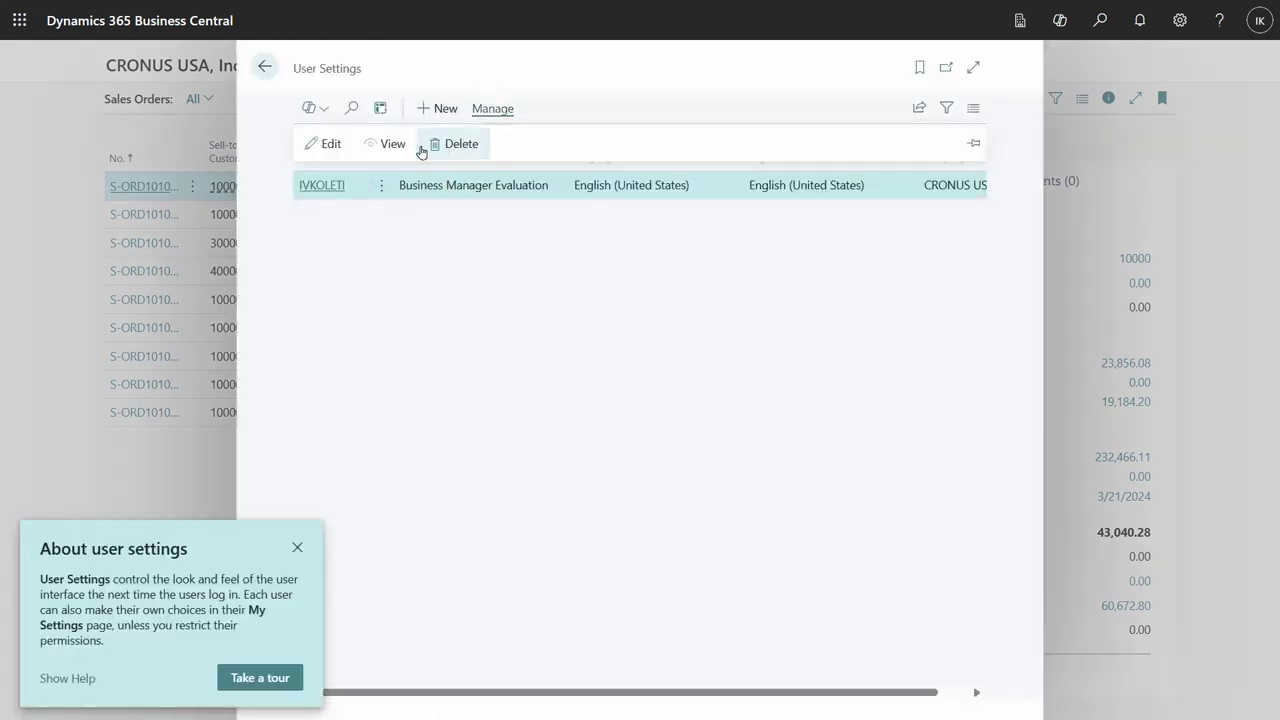
left_click(323, 147)
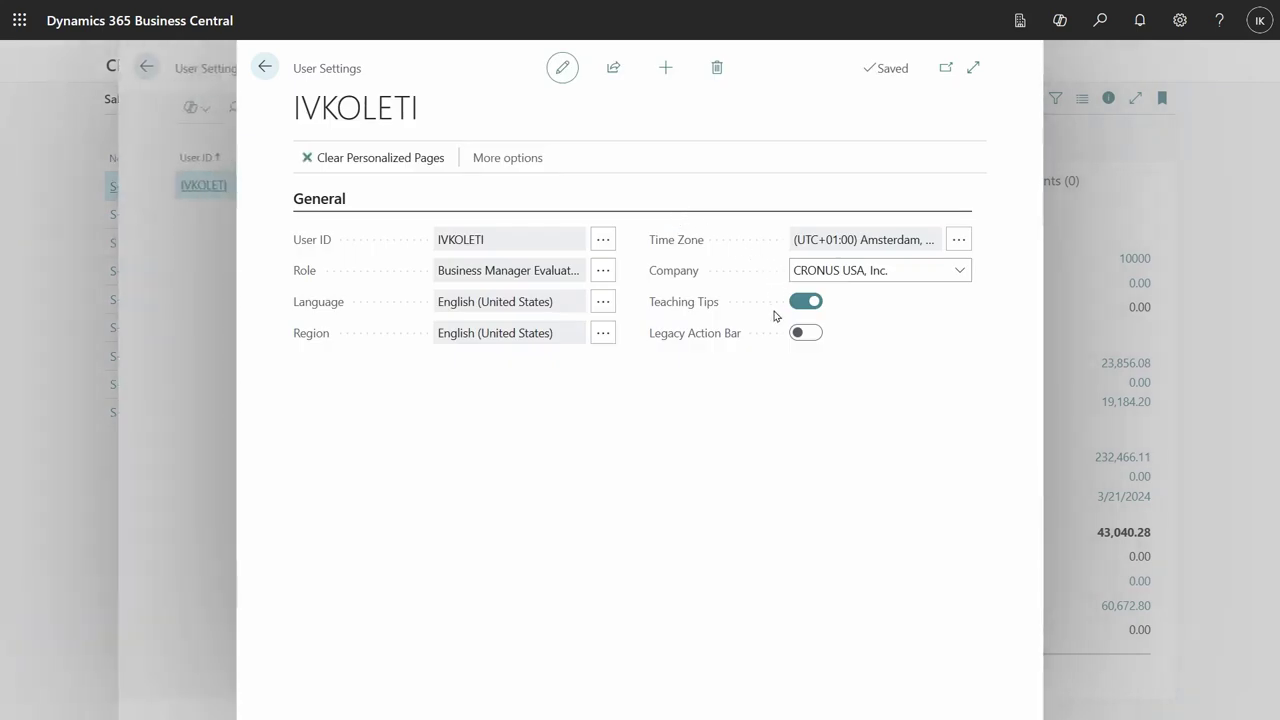
mouse_move(703, 338)
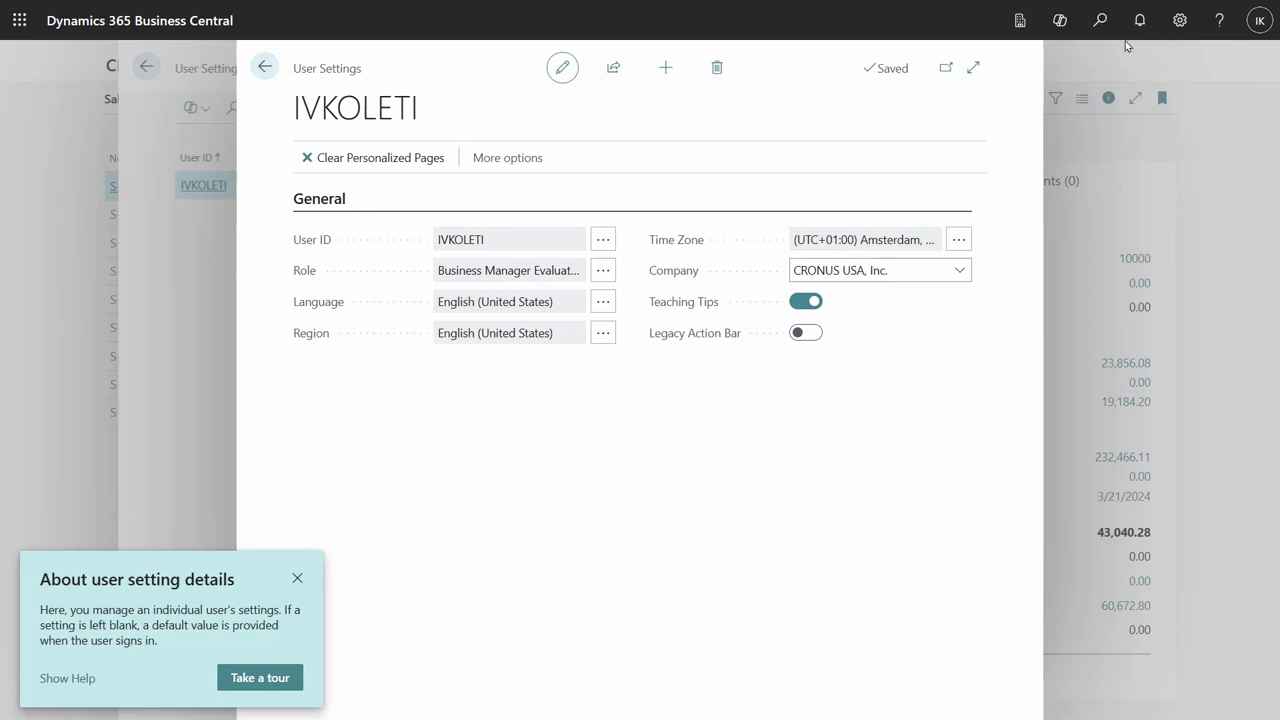
Open My Settings and read the explanation of the Legacy Action Bar option.
left_click(1180, 20)
left_click(1068, 157)
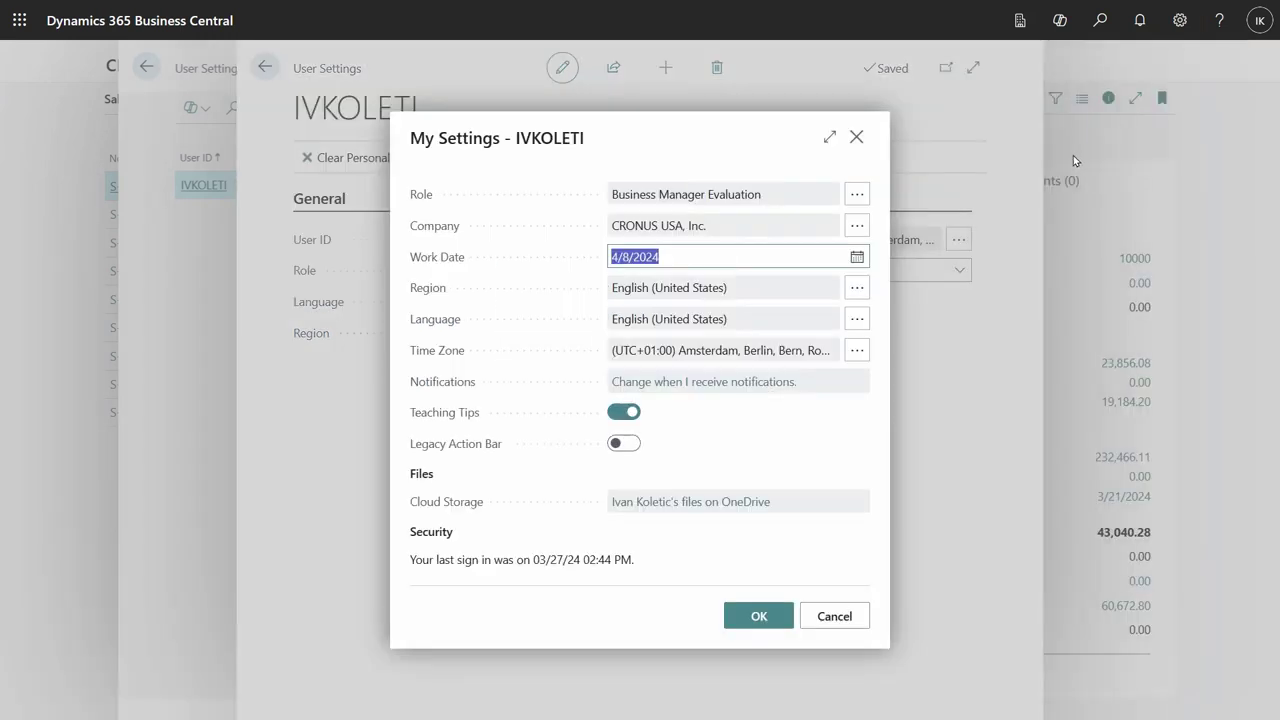
left_click(488, 452)
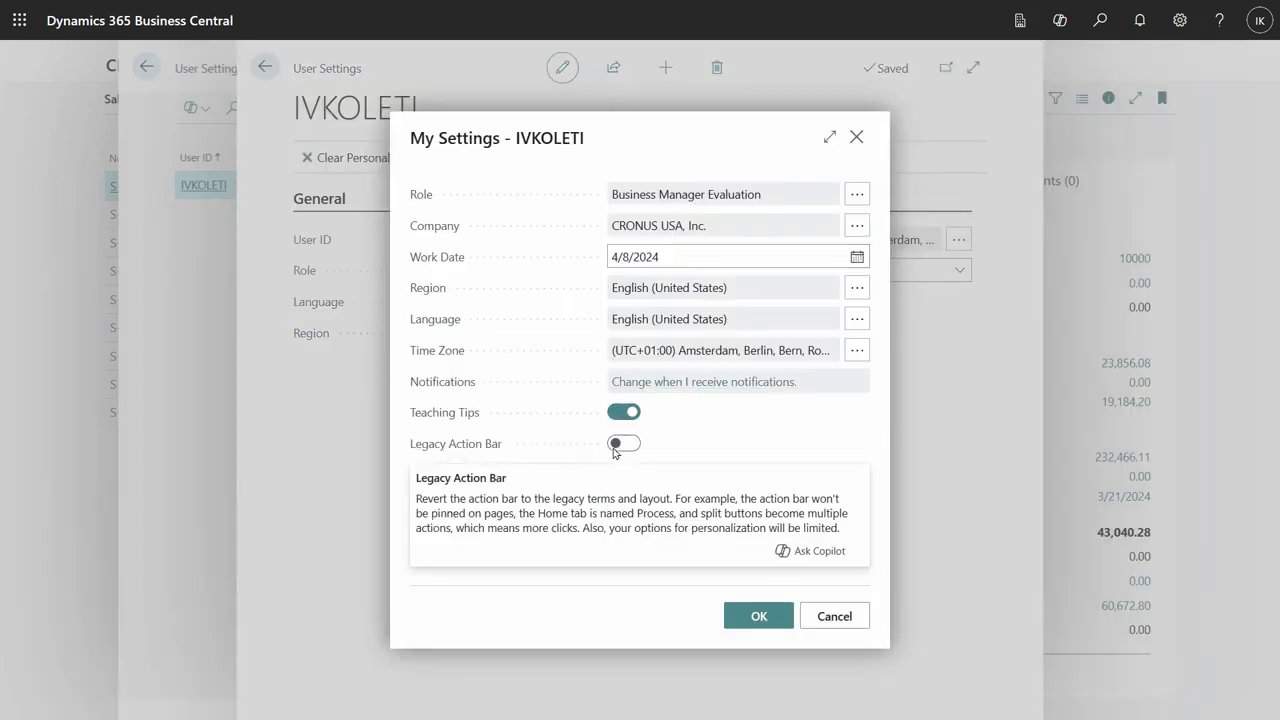
Choose March 20, 2024 as the Work Date by navigating the calendar through its year and month views.
left_click(857, 260)
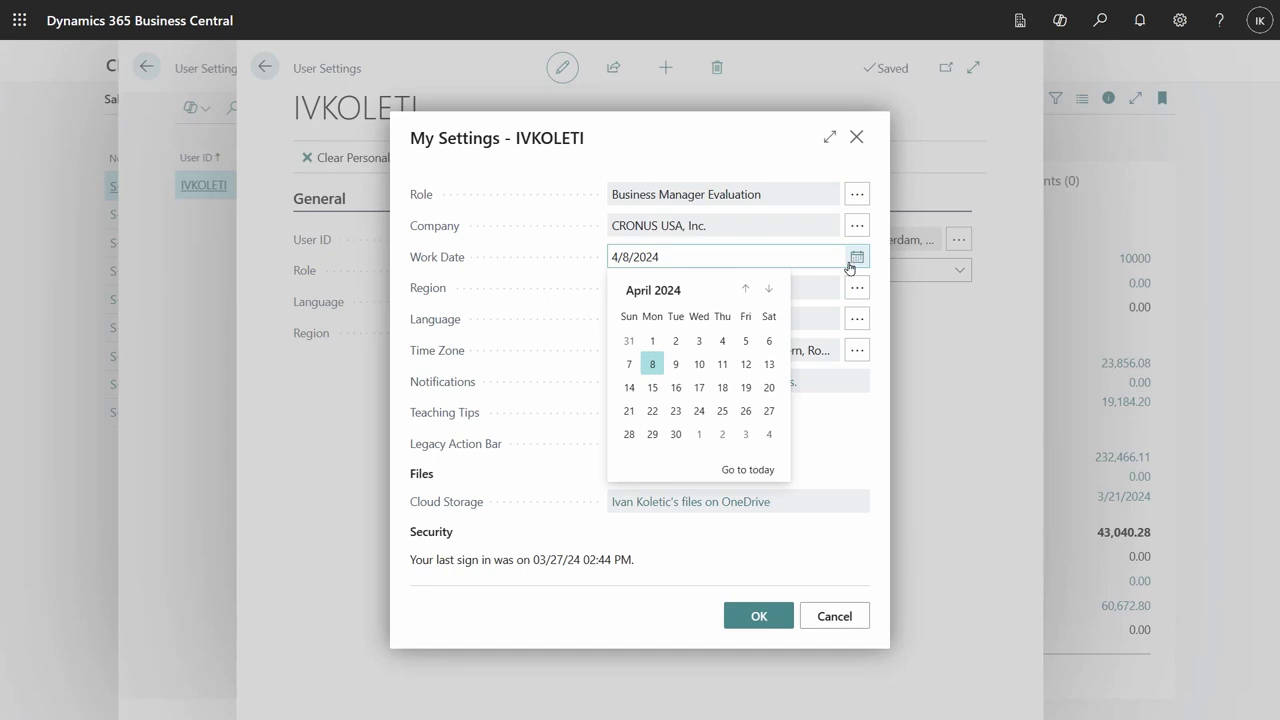
left_click(676, 292)
left_click(677, 293)
left_click(633, 321)
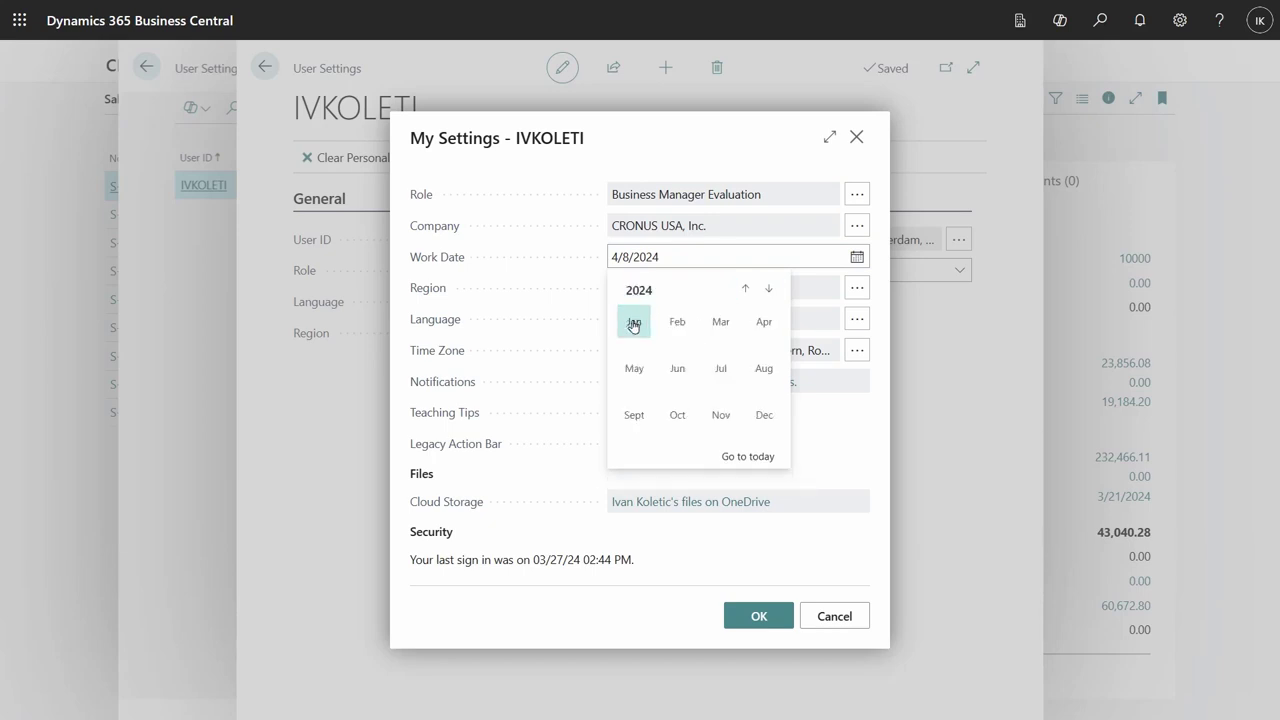
left_click(719, 324)
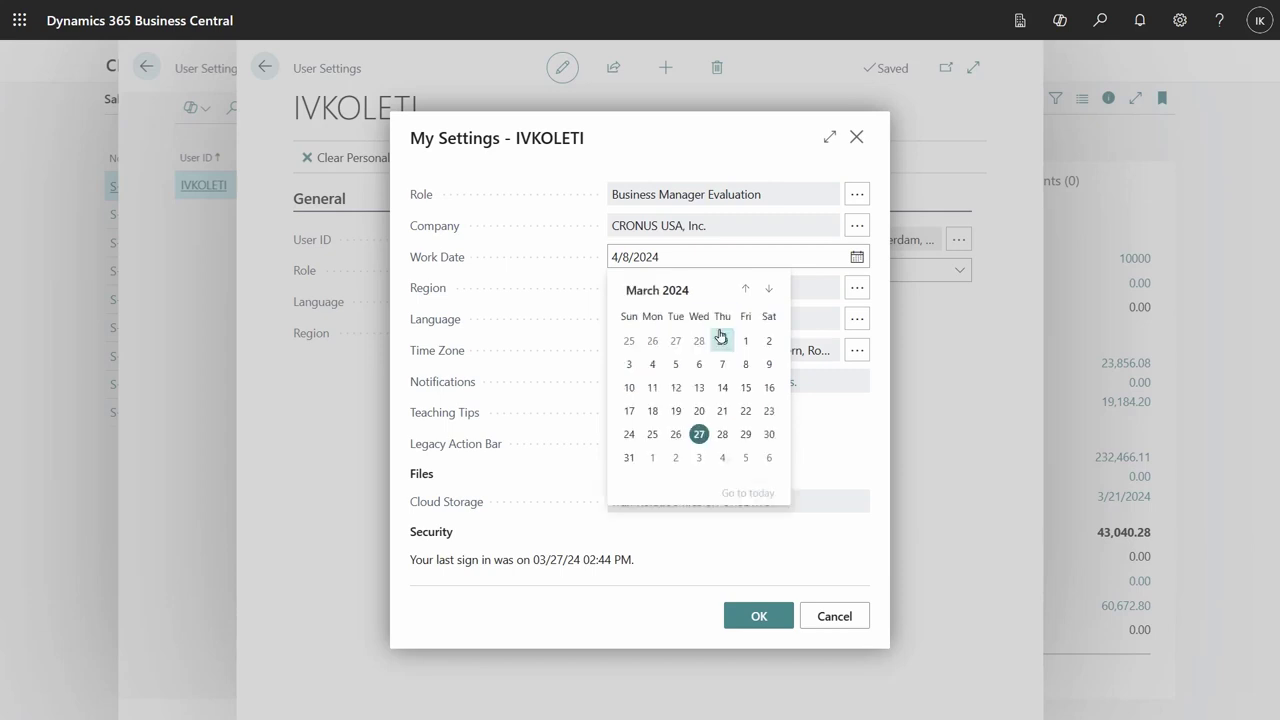
left_click(700, 411)
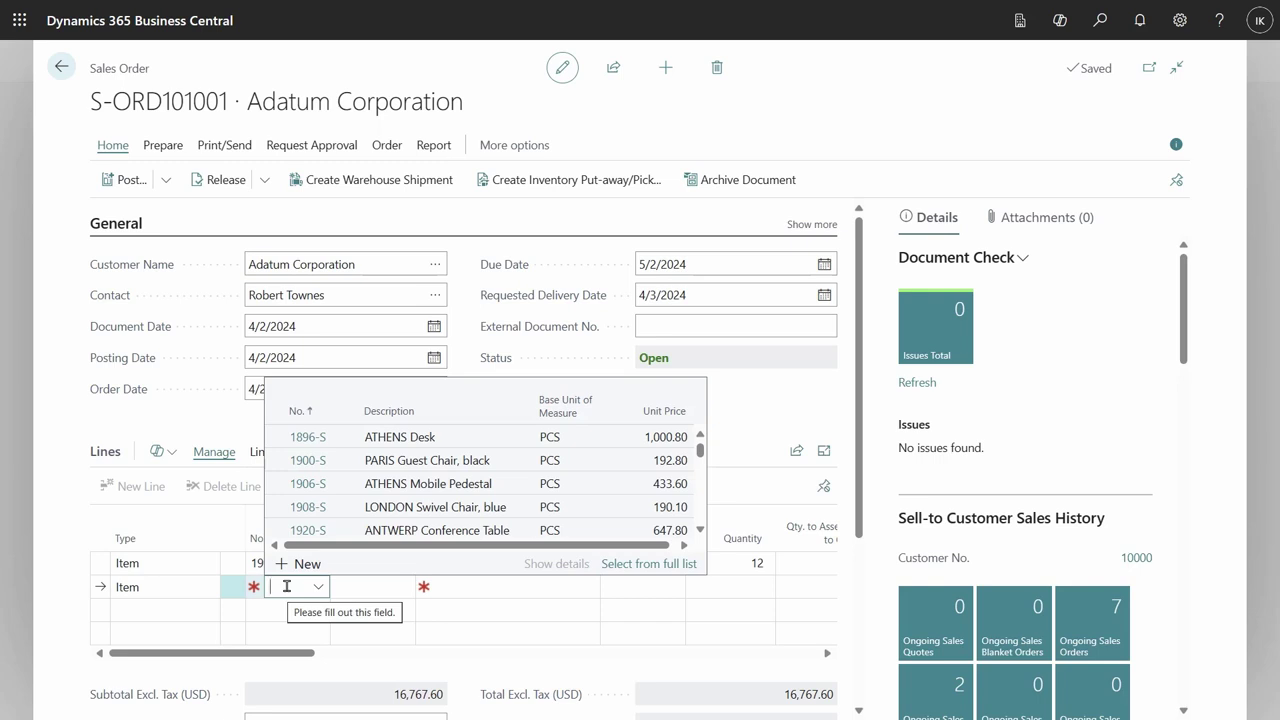
Choose item 1900-S, PARIS Guest Chair, black, on the second sales order line and open its item card from the validation error.
left_click(409, 463)
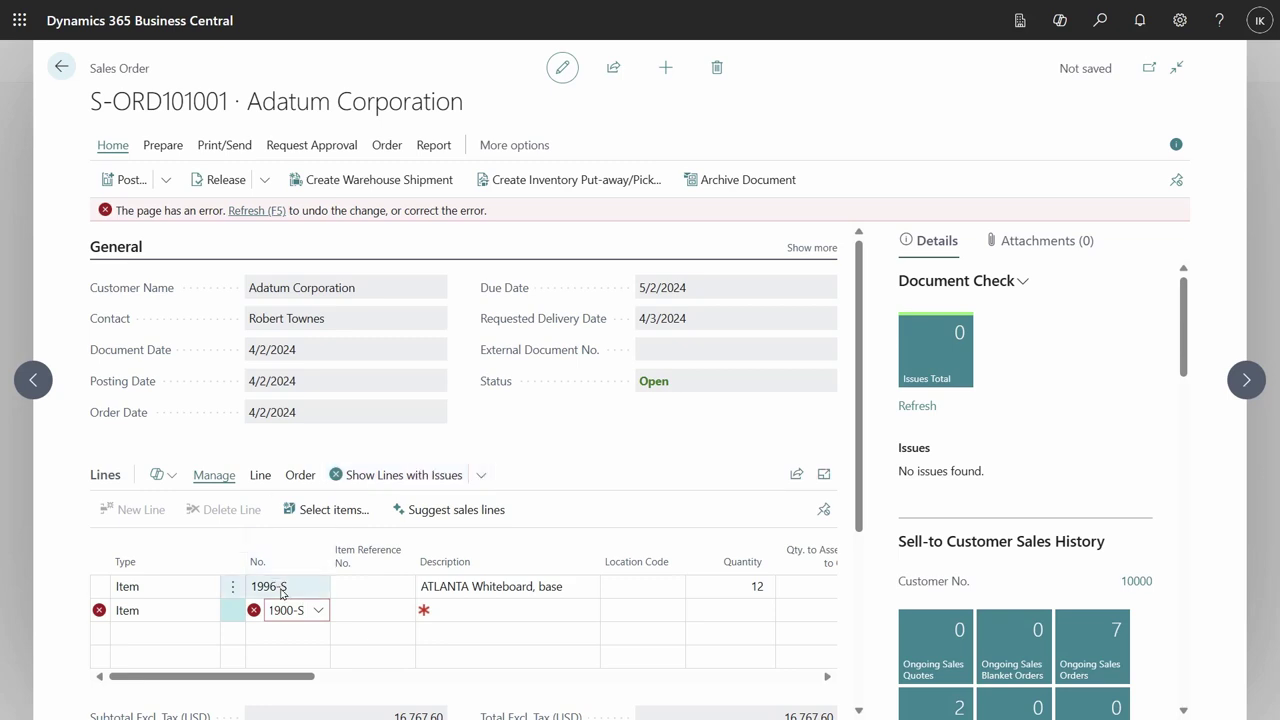
mouse_move(252, 612)
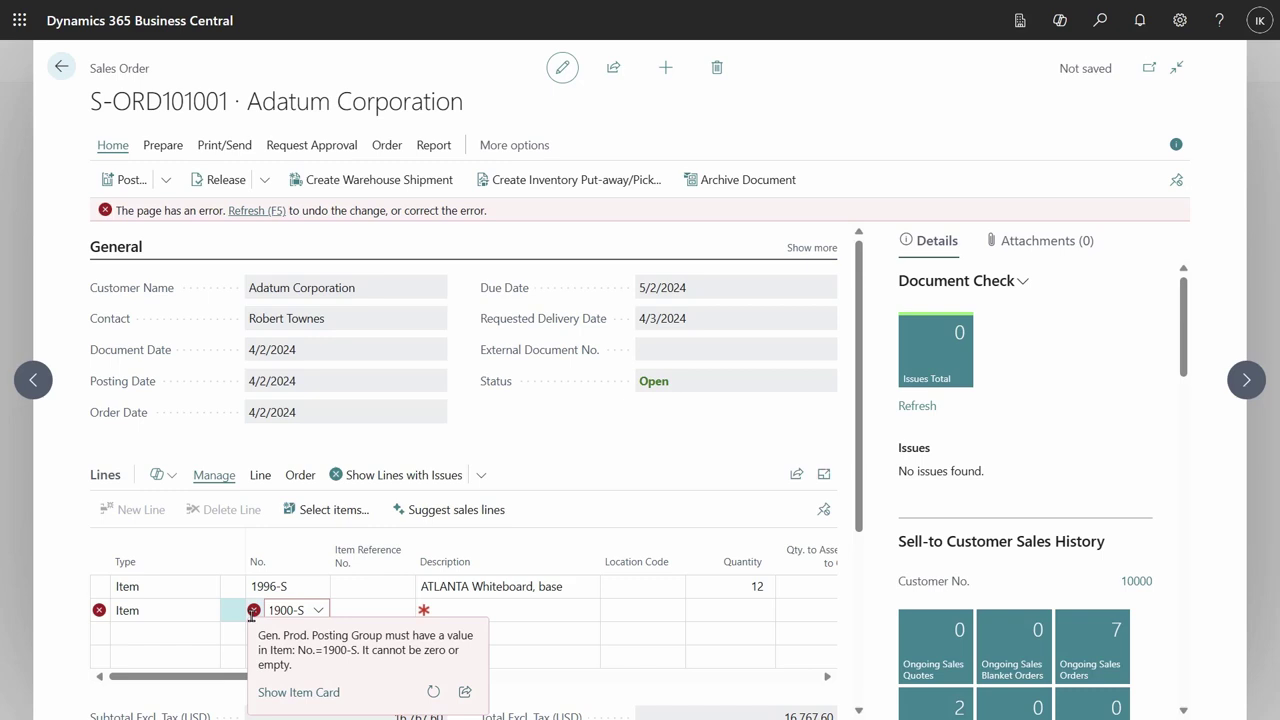
left_click(278, 694)
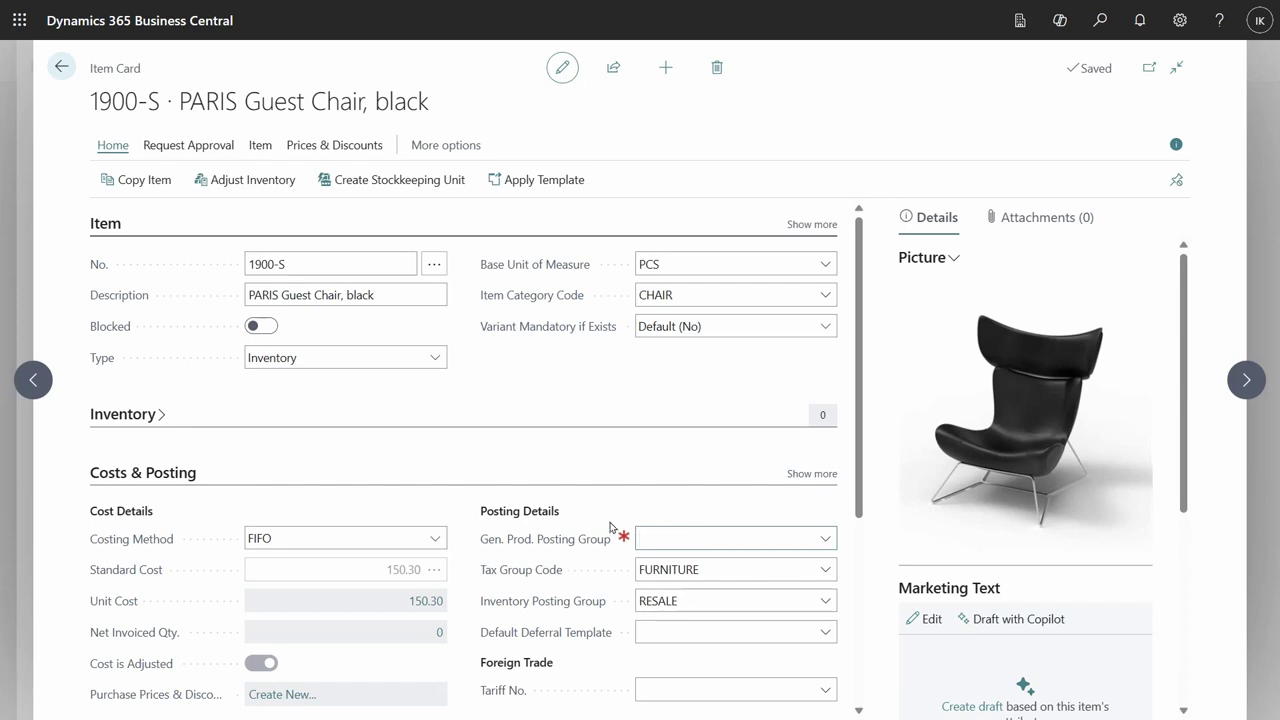
Set the item's Gen. Prod. Posting Group to RETAIL and return to the sales order.
type("retail")
key("Tab")
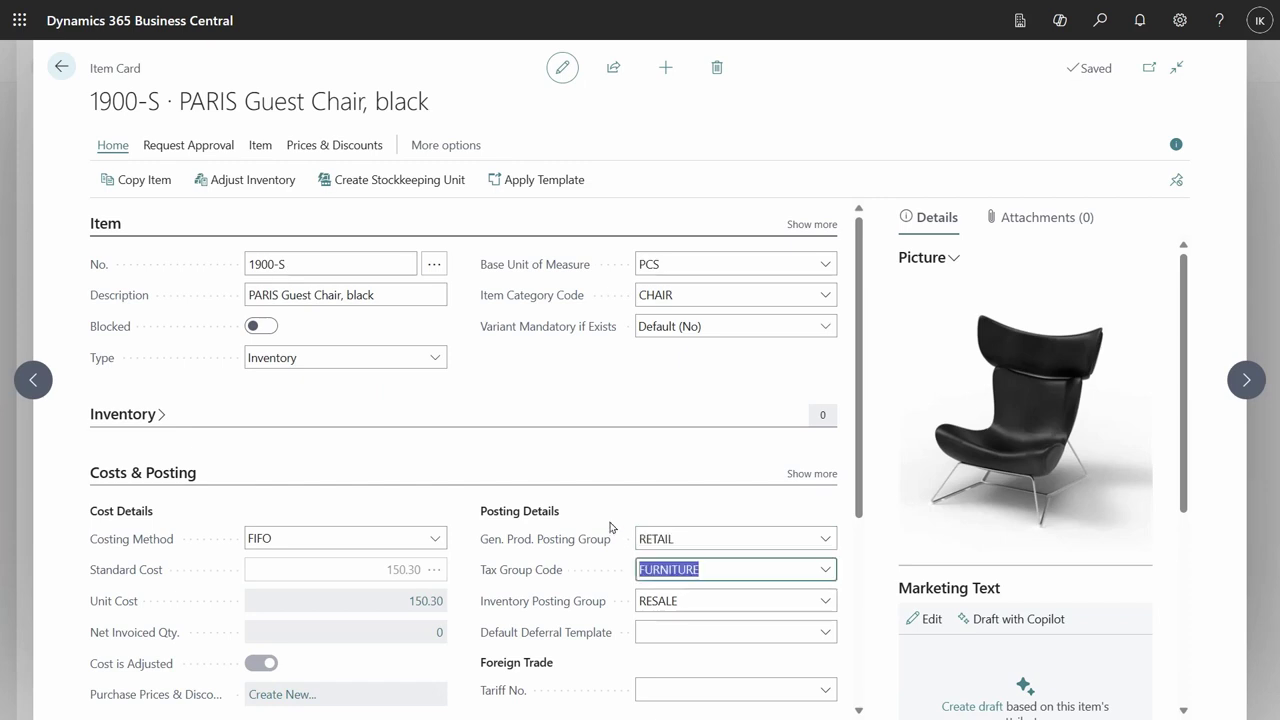
left_click(61, 74)
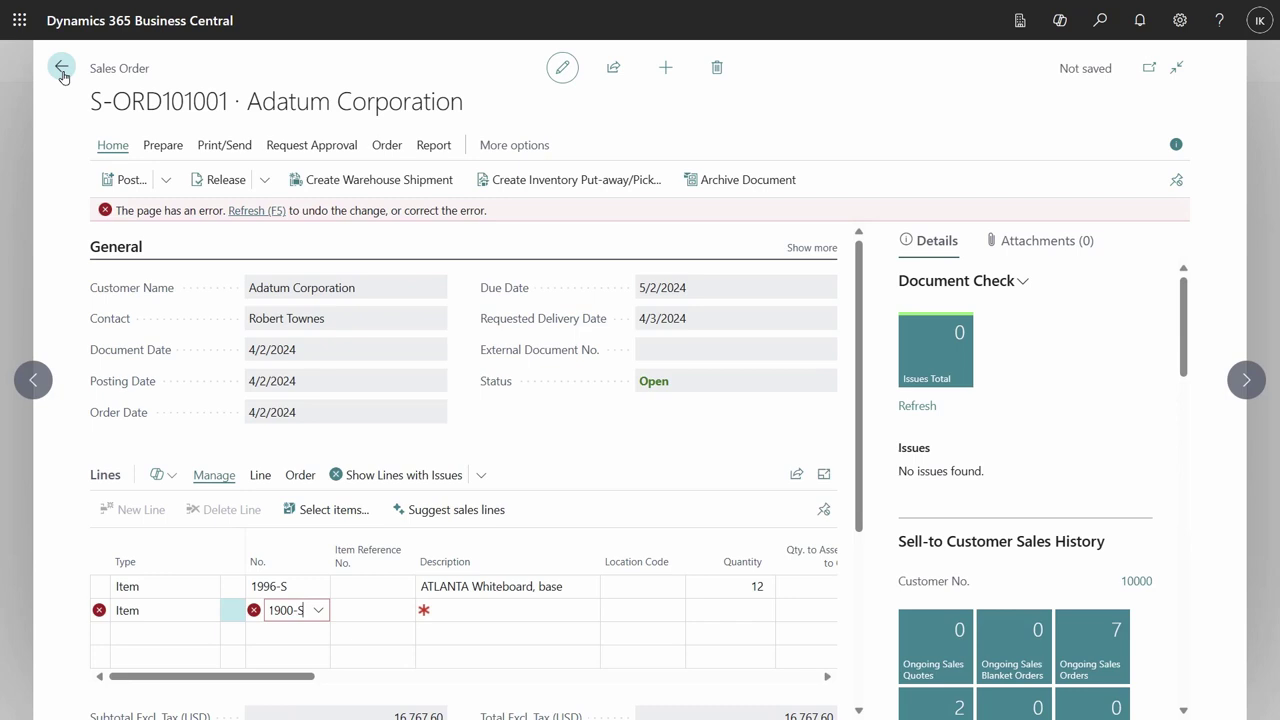
Share the line's error details to Teams, replacing the message's placeholder text with the copied details.
left_click(254, 610)
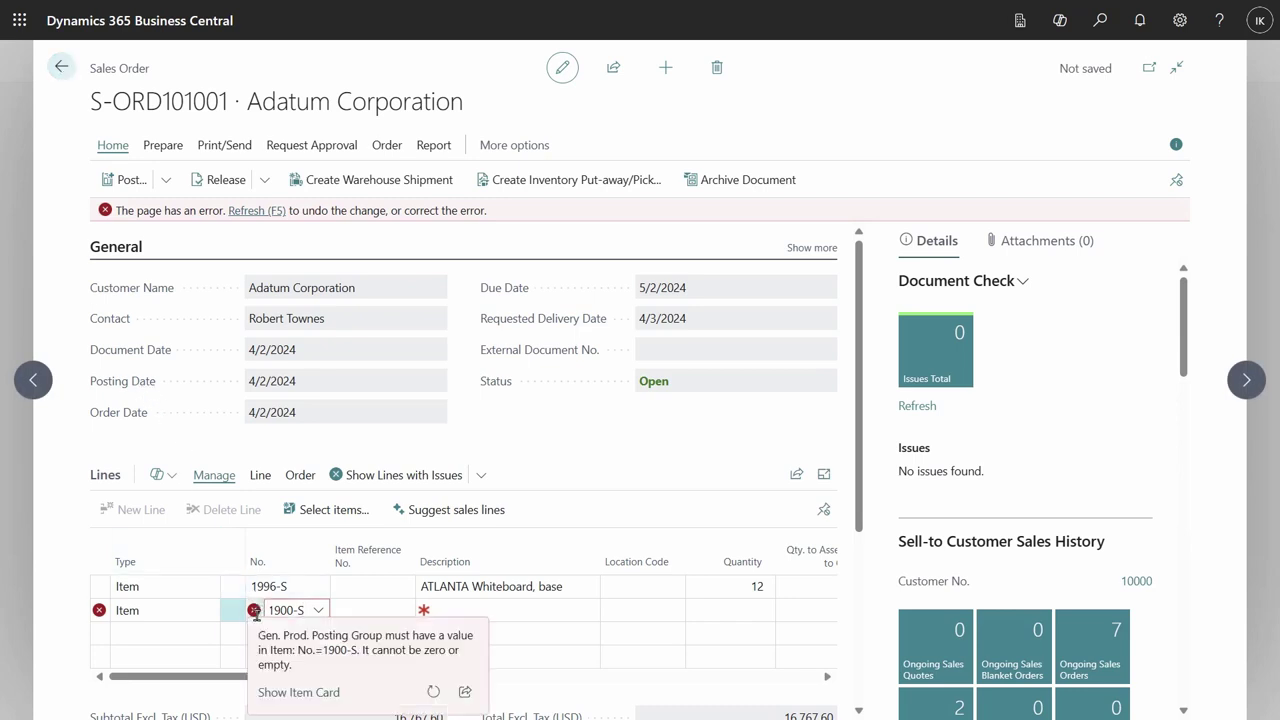
left_click(466, 694)
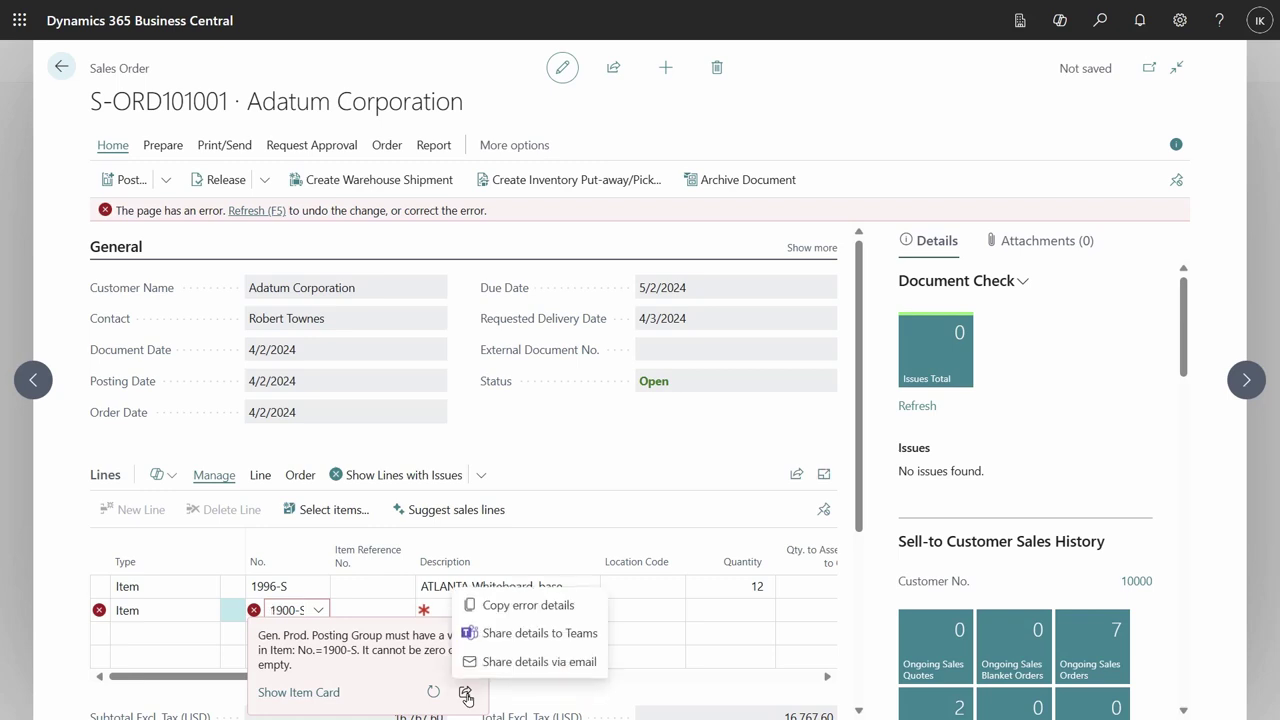
left_click(505, 630)
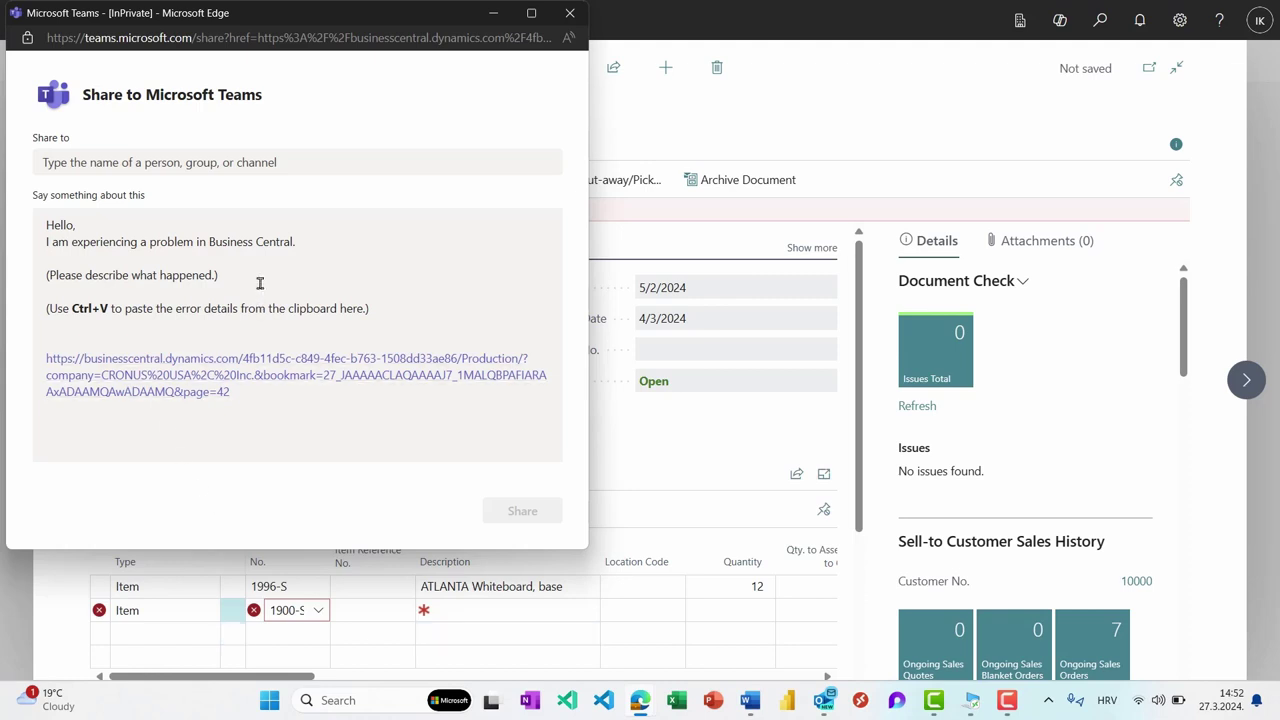
left_click_drag(369, 309, 43, 260)
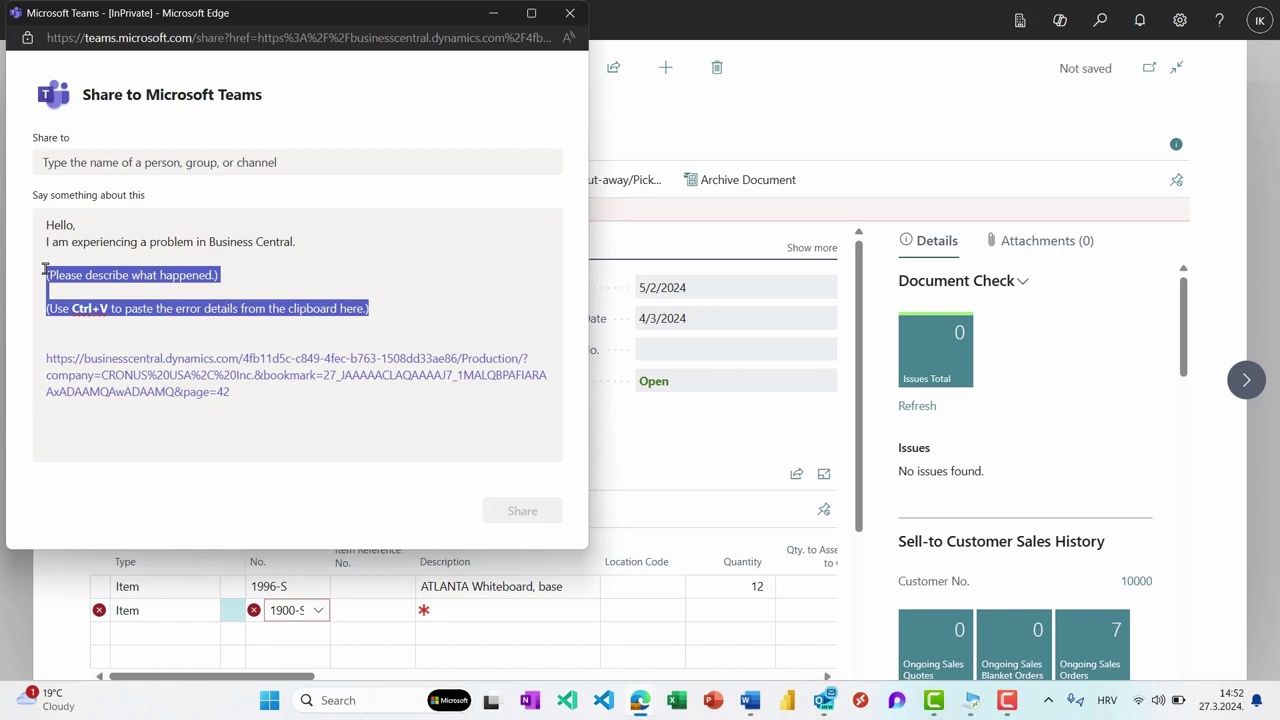
key("ctrl+v")
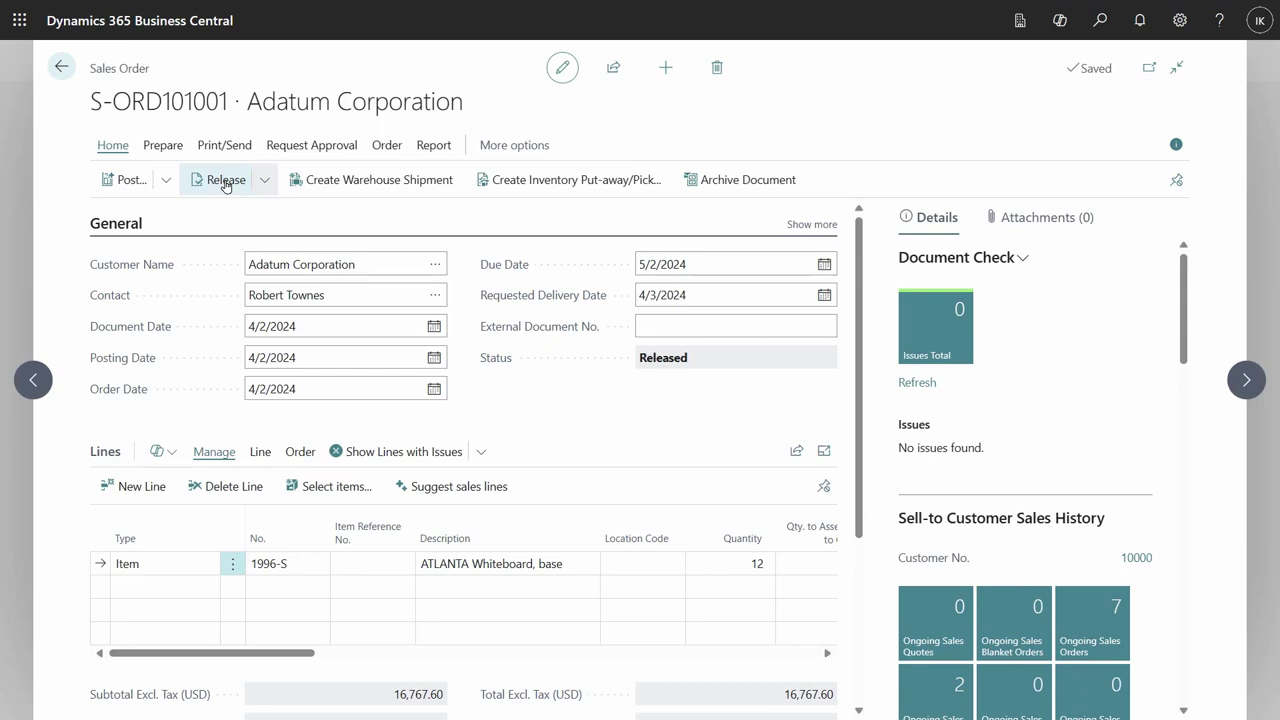
Try to reselect the Adatum Corporation contact person CT000002 on the released sales order.
left_click(424, 295)
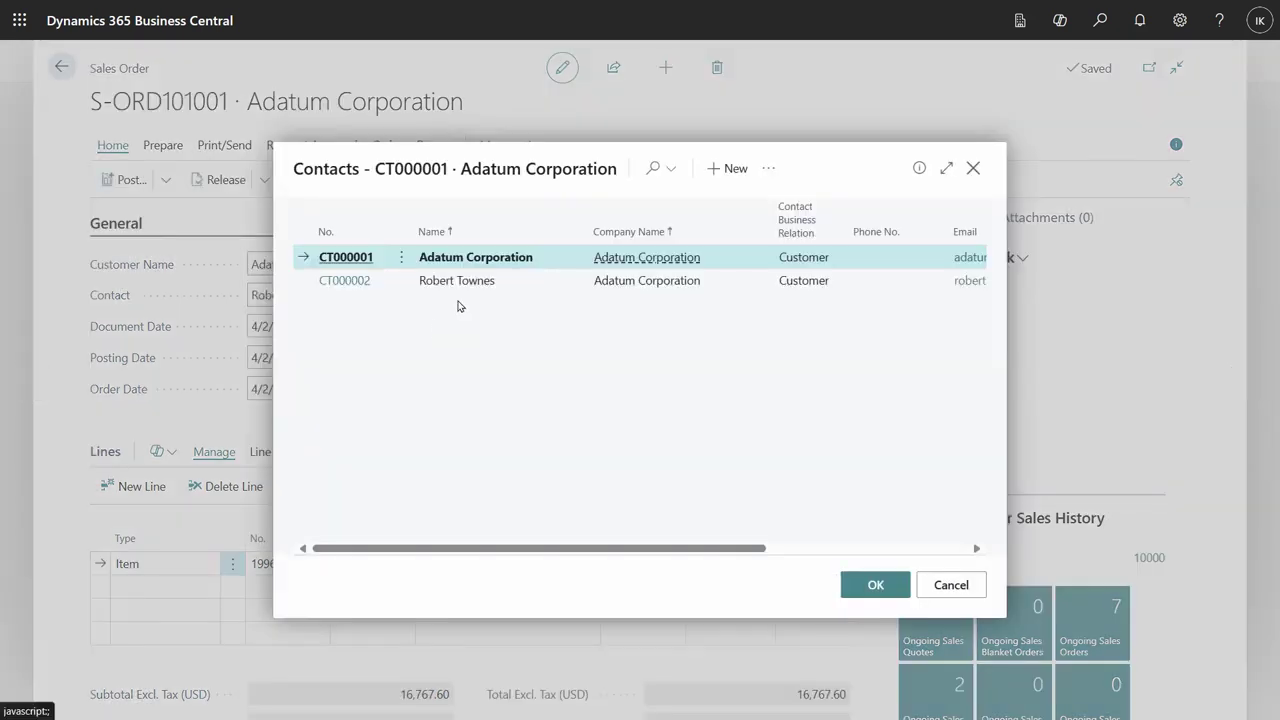
left_click(481, 288)
left_click(860, 590)
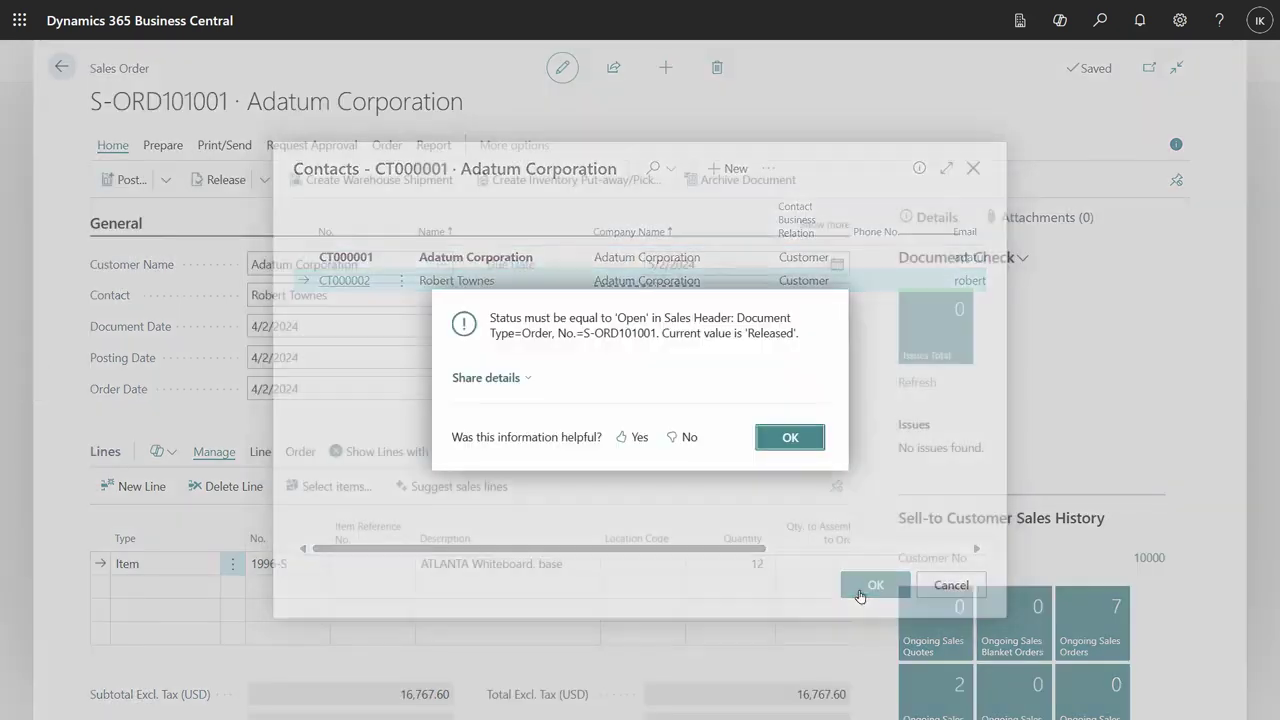
Share the status error details via email, select the draft's placeholder text, and dismiss the error message.
left_click(514, 380)
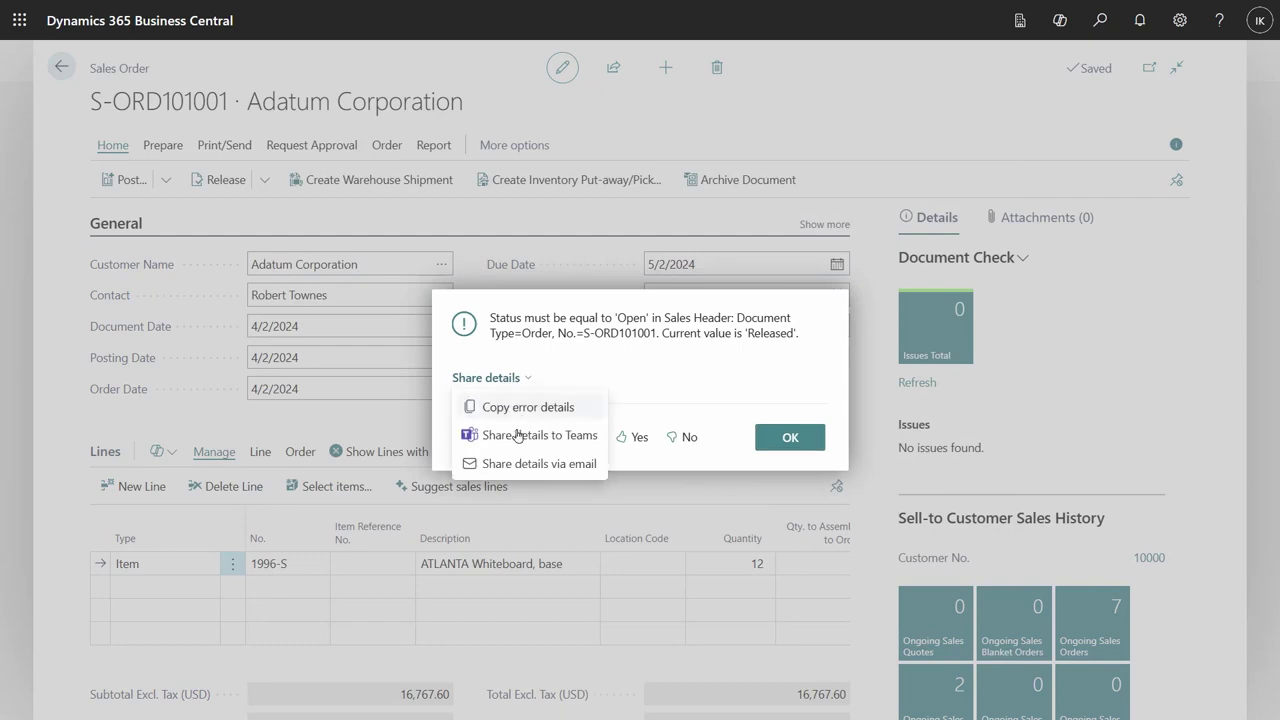
left_click(522, 464)
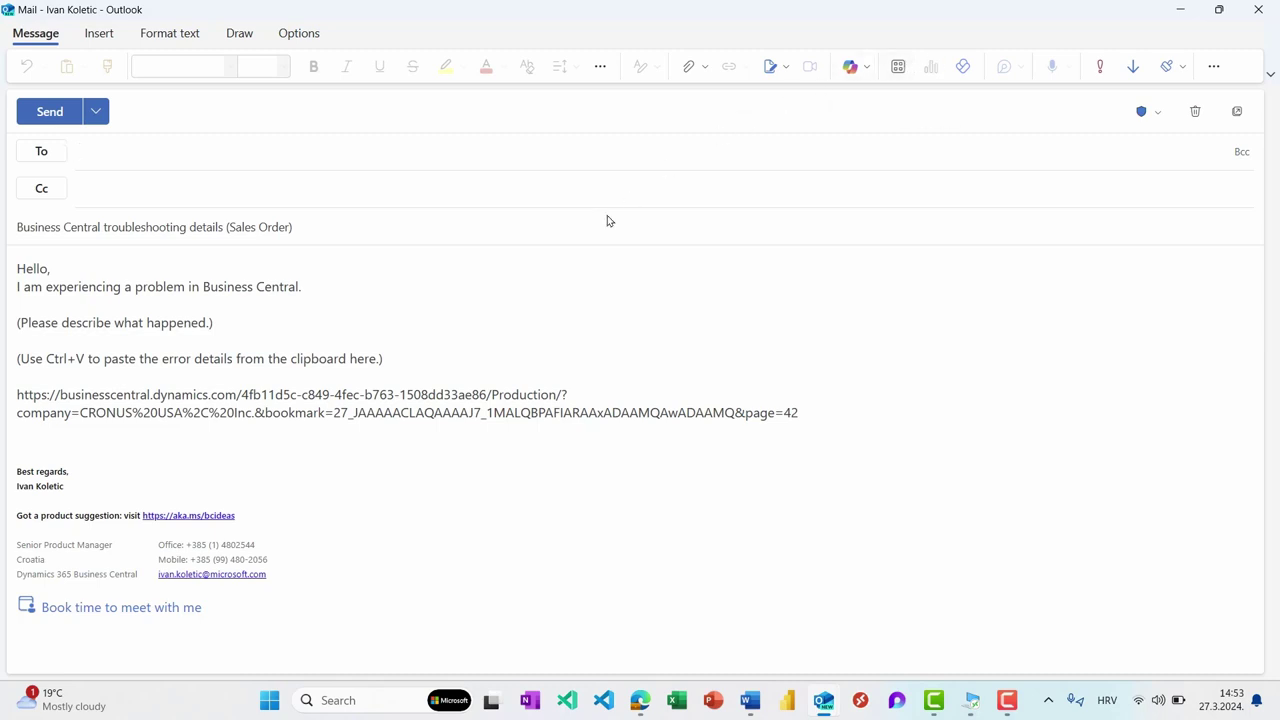
left_click_drag(395, 358, 11, 325)
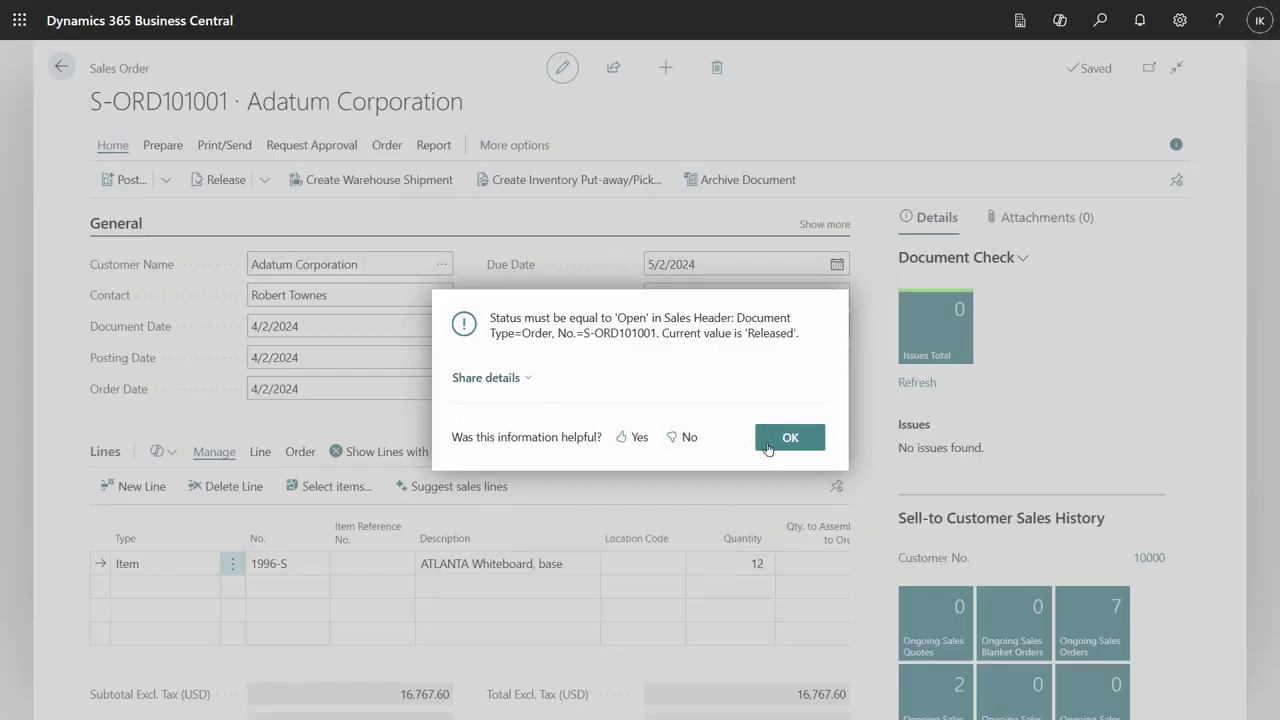
left_click(768, 446)
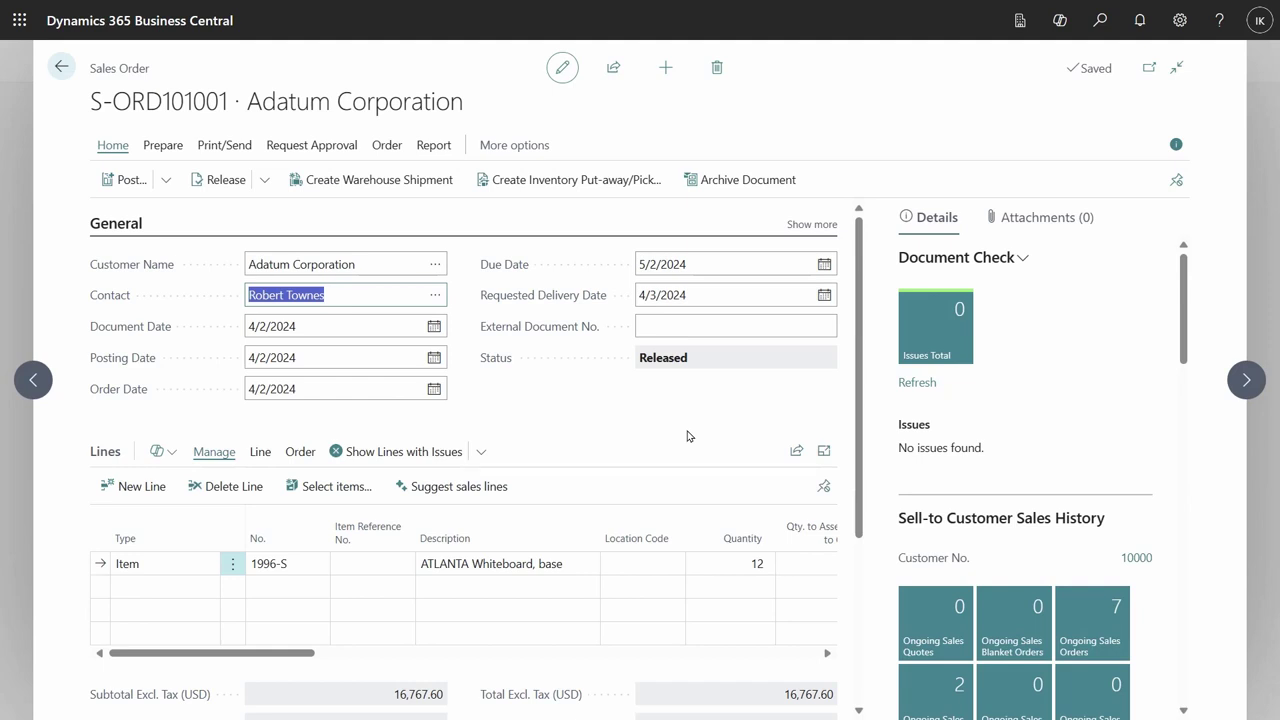
Open Help & Support from the sales order and copy the problem-report text for a support request.
left_click(1219, 20)
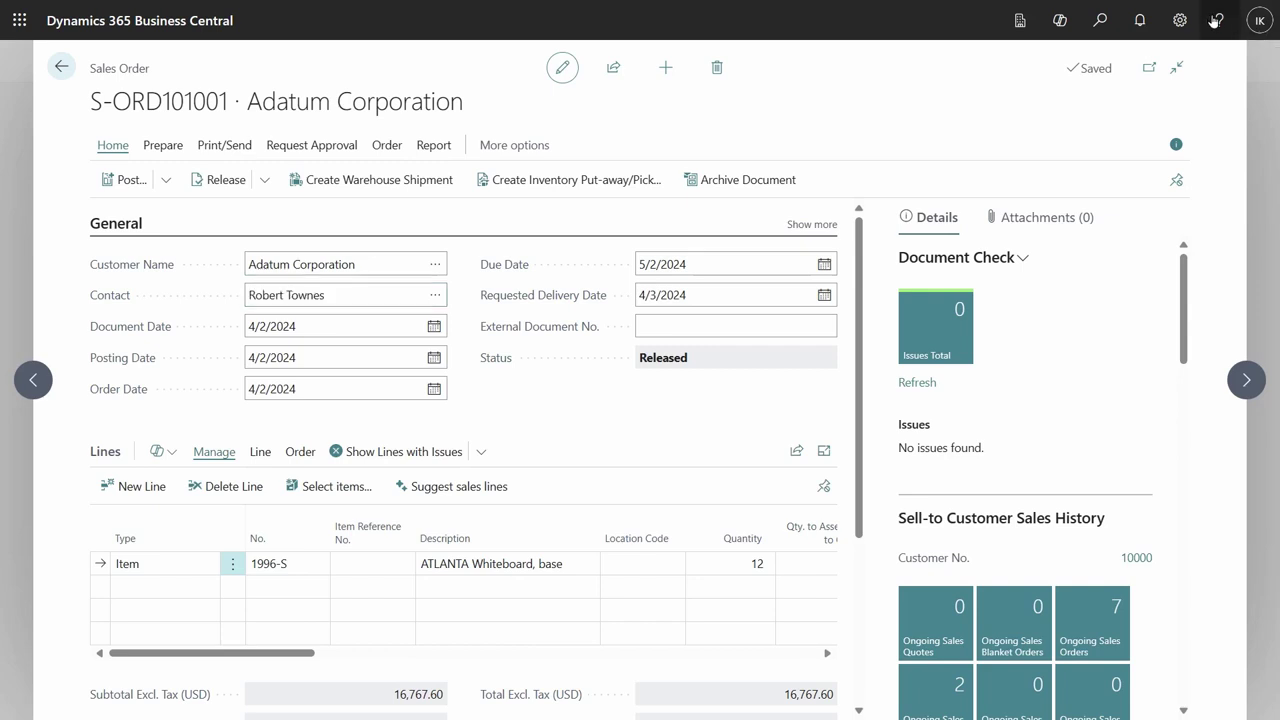
scroll(1080, 510, "down", 1)
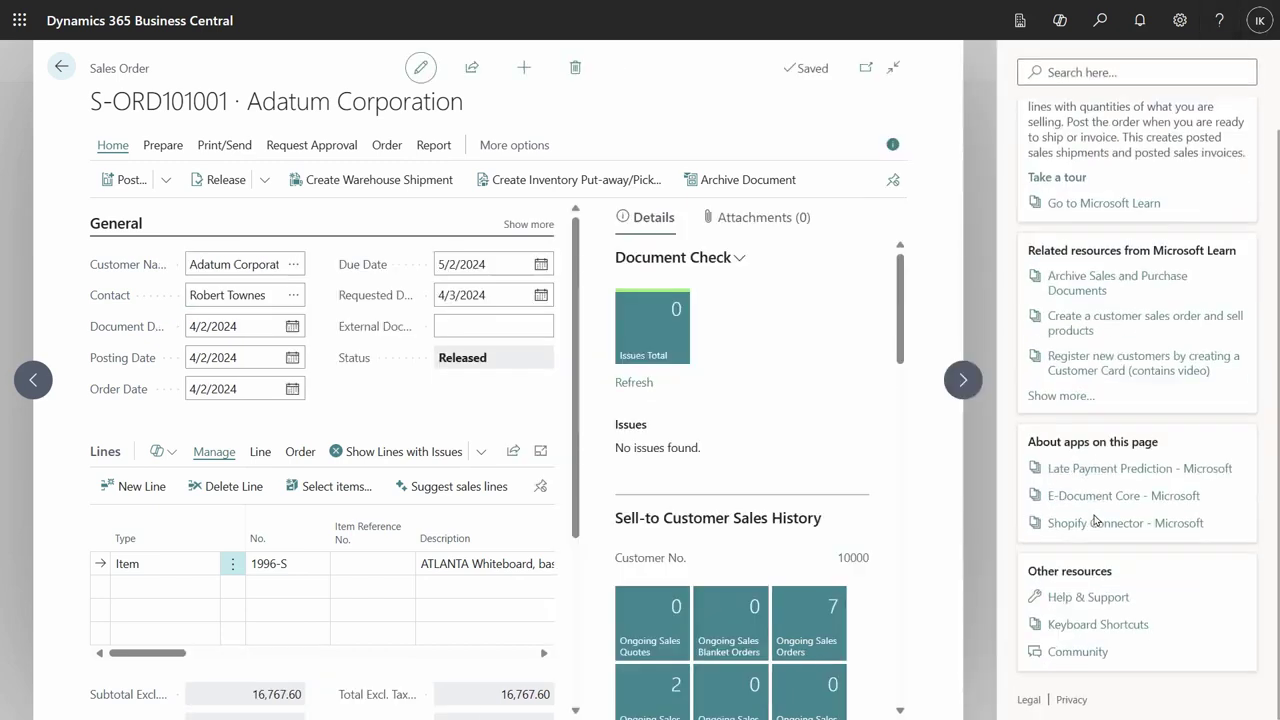
left_click(1084, 598)
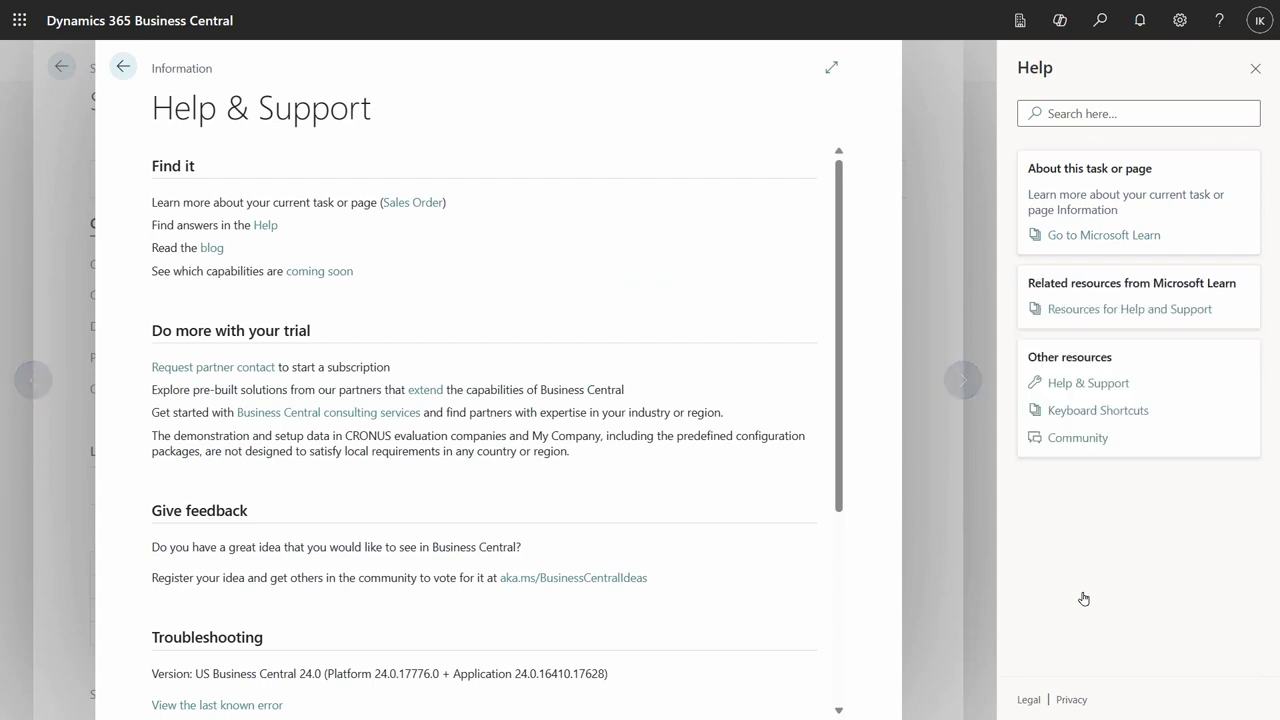
scroll(434, 469, "down", 3)
scroll(434, 469, "down", 1)
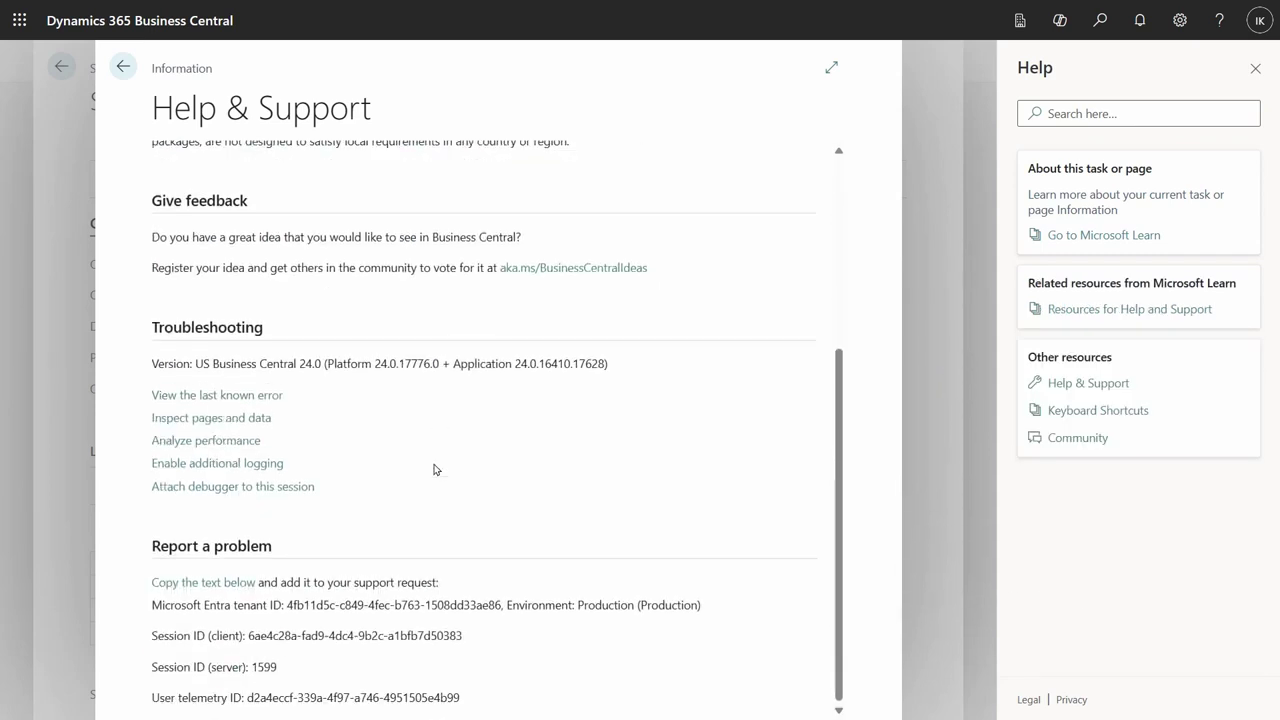
left_click(216, 586)
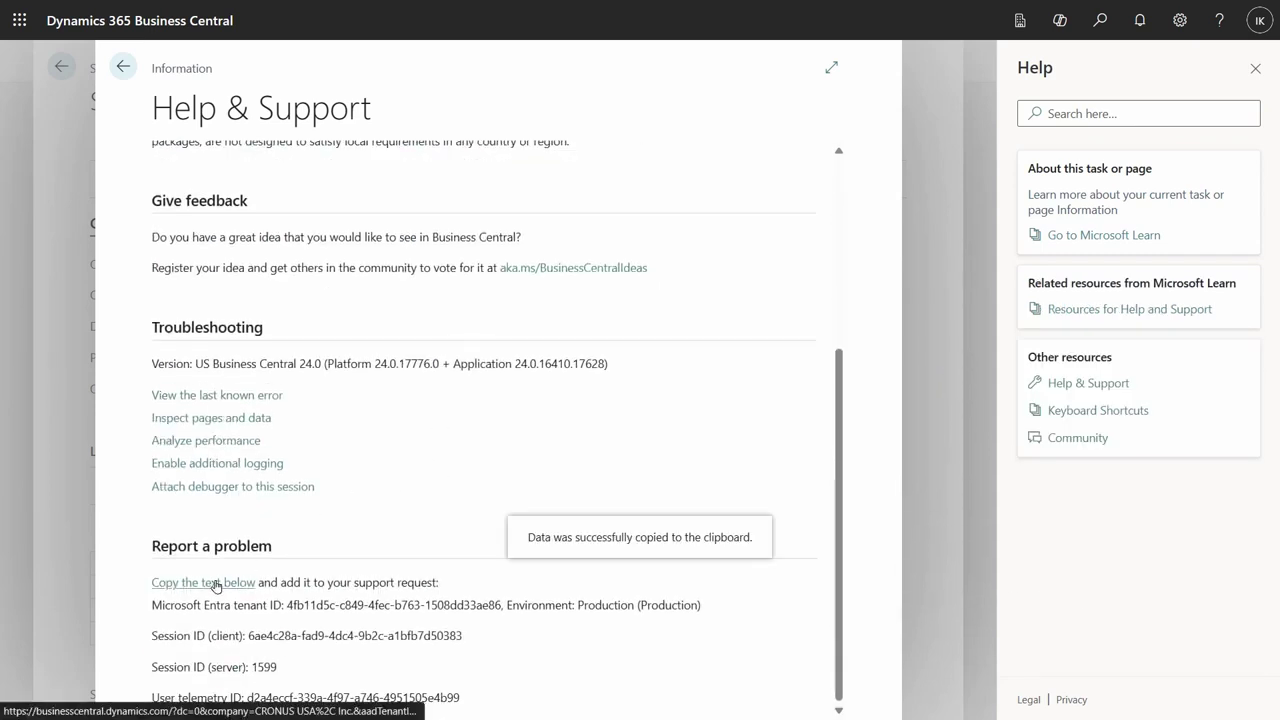